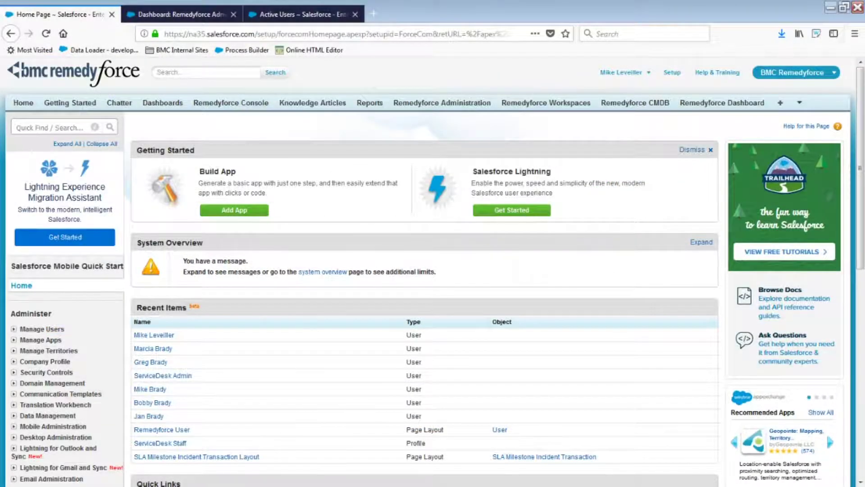
Expand Manage Users in Setup and open the Active Users list with ServiceDesk Staff flags
click(24, 331)
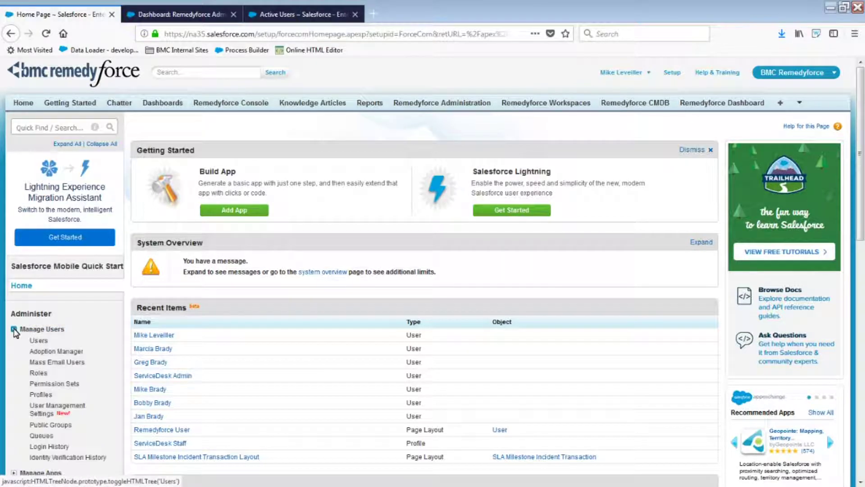
click(38, 344)
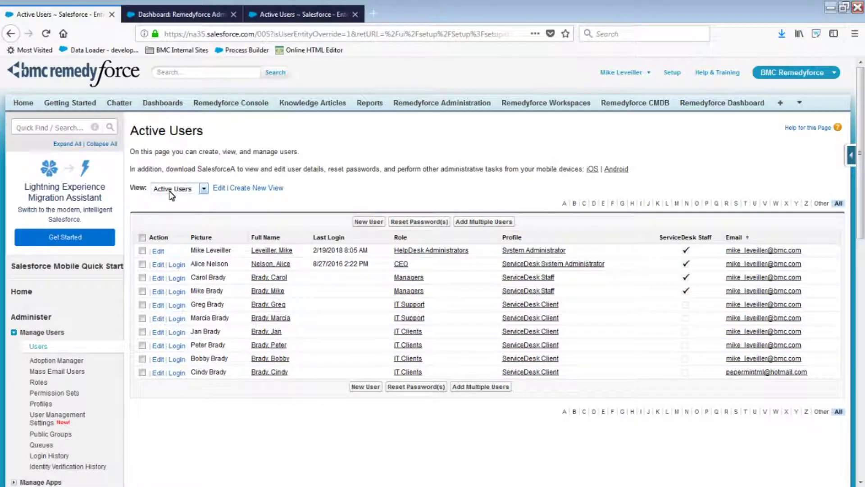
On the Reports tab, search reports and dashboards for 'license'
click(369, 104)
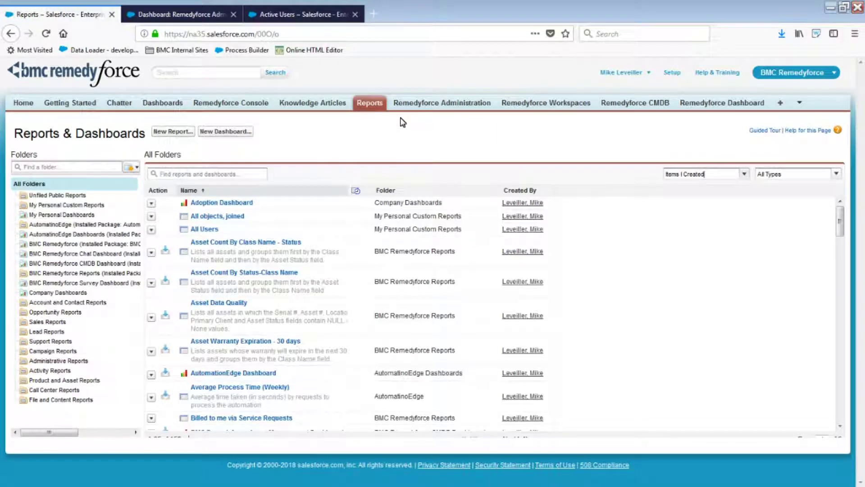
click(227, 177)
text(license)
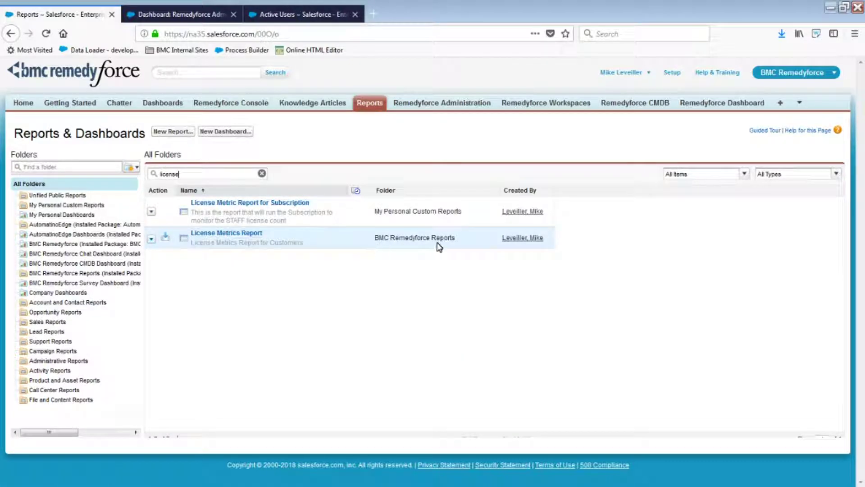
Open the License Metrics Report, which lists all 10 active users
click(211, 234)
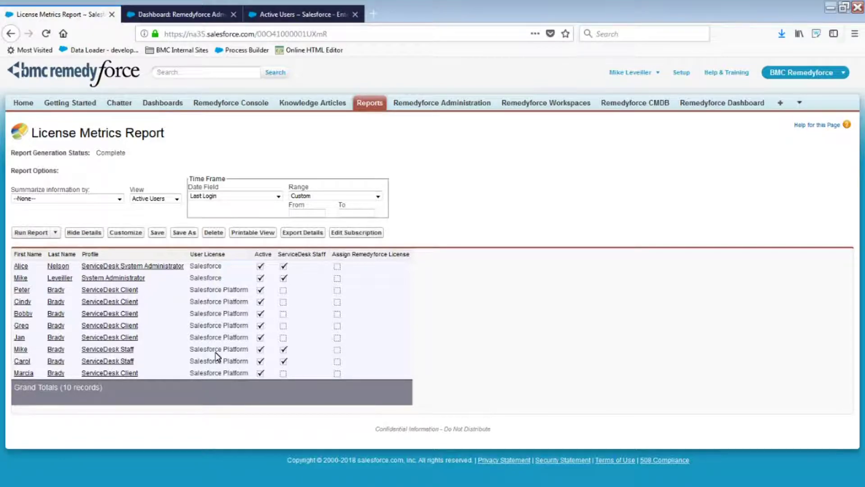
Customize the License Metrics Report and narrow the builder's field list to 'staff'
click(133, 233)
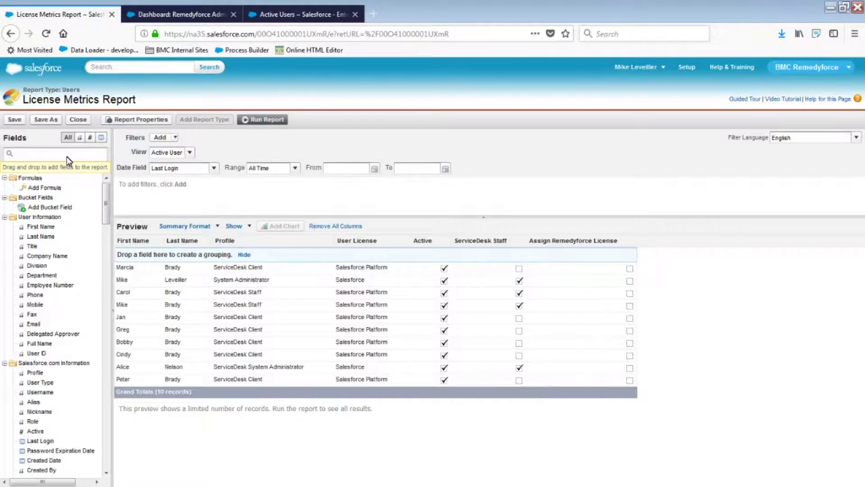
text(staff)
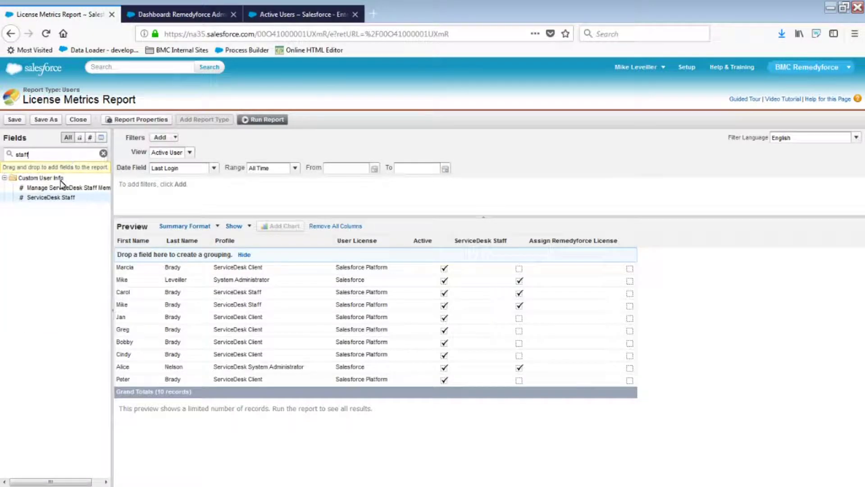
Add a ServiceDesk Staff equals True filter and run the report, leaving 4 records
drag(57, 198, 194, 223)
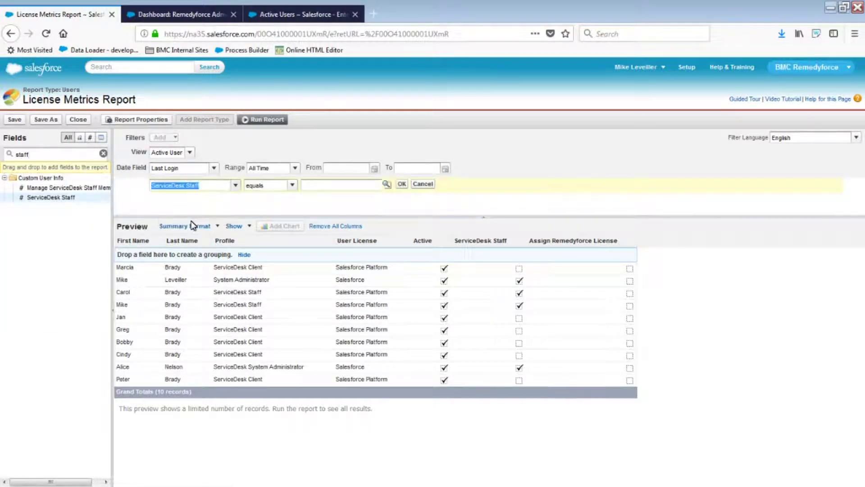
click(386, 186)
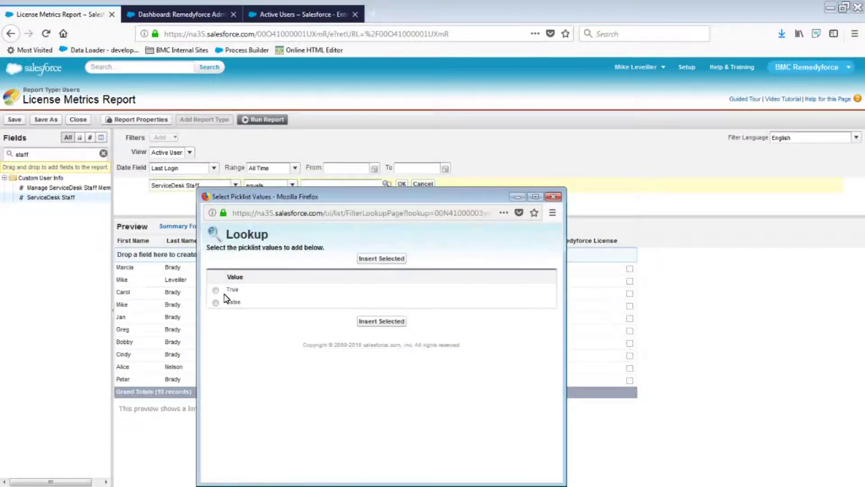
click(215, 290)
click(376, 259)
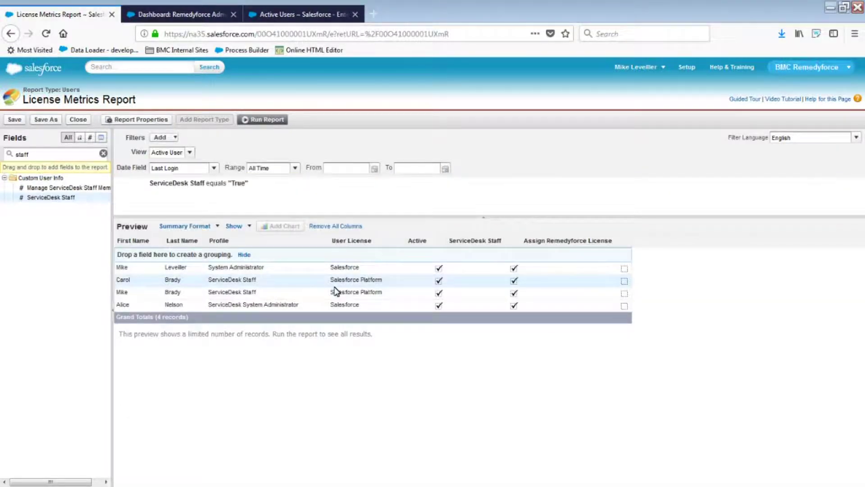
click(263, 120)
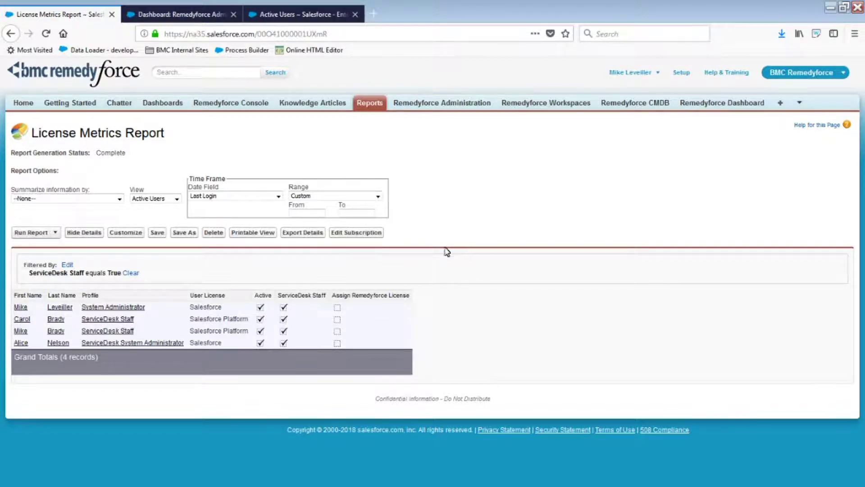
Save the report as 'Staff monitoring' in My Personal Custom Reports, then open it
click(194, 234)
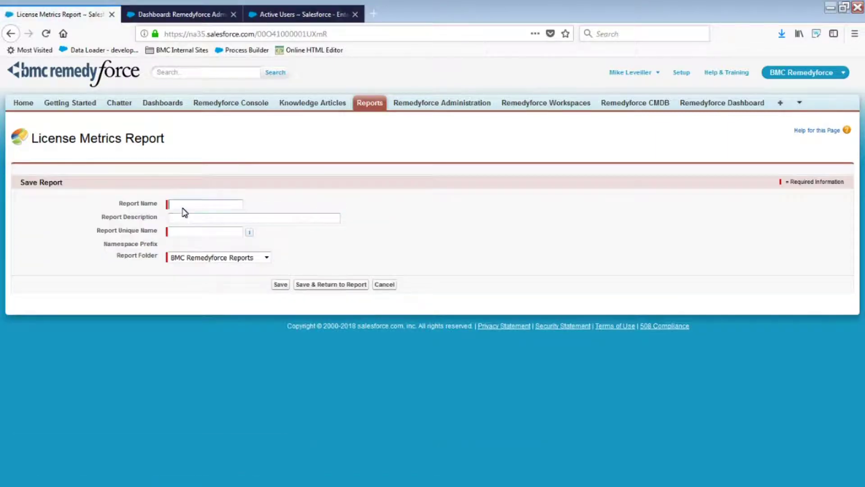
click(196, 206)
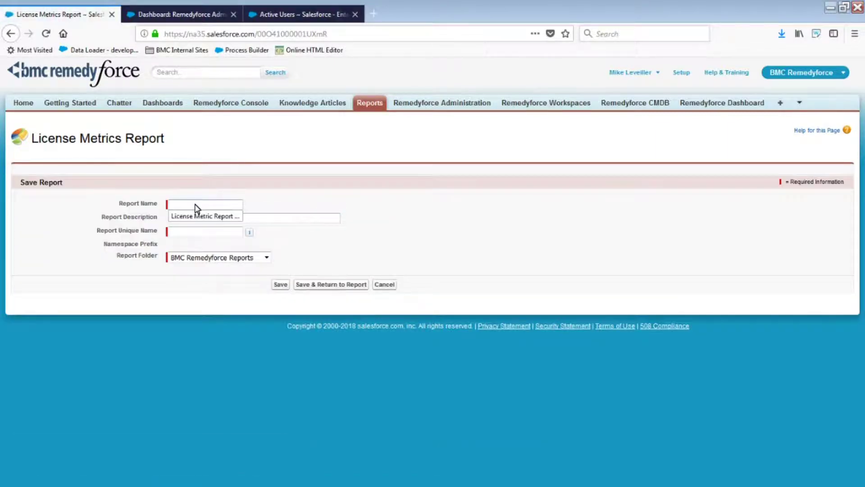
text(Sta)
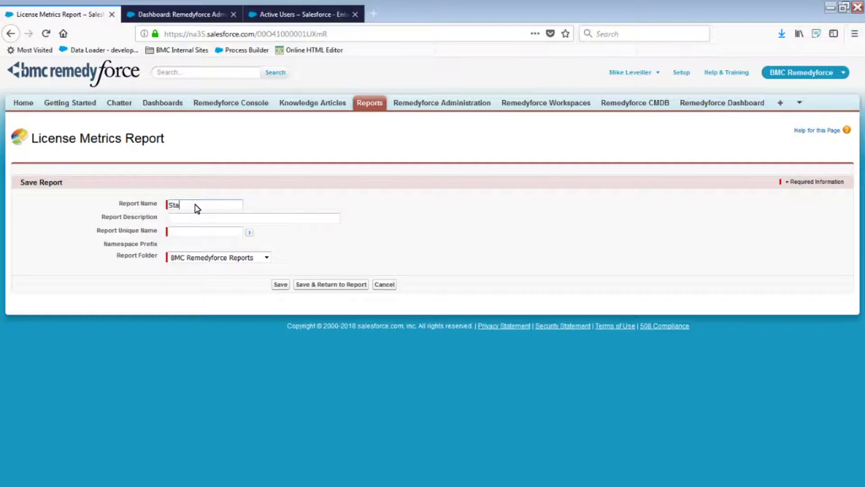
text(ff monitoring)
click(312, 237)
click(268, 258)
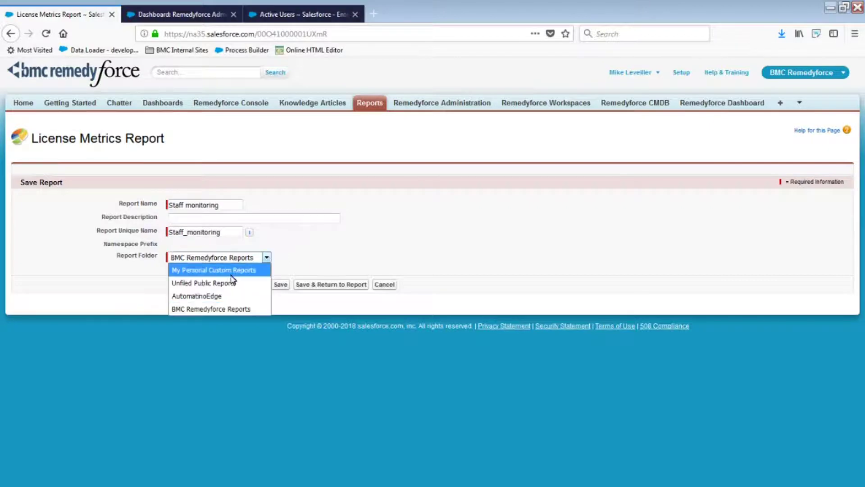
click(216, 269)
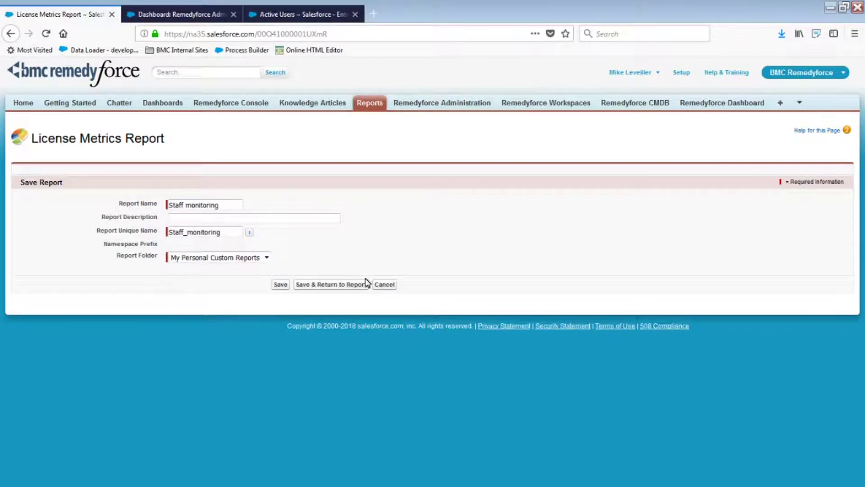
click(280, 285)
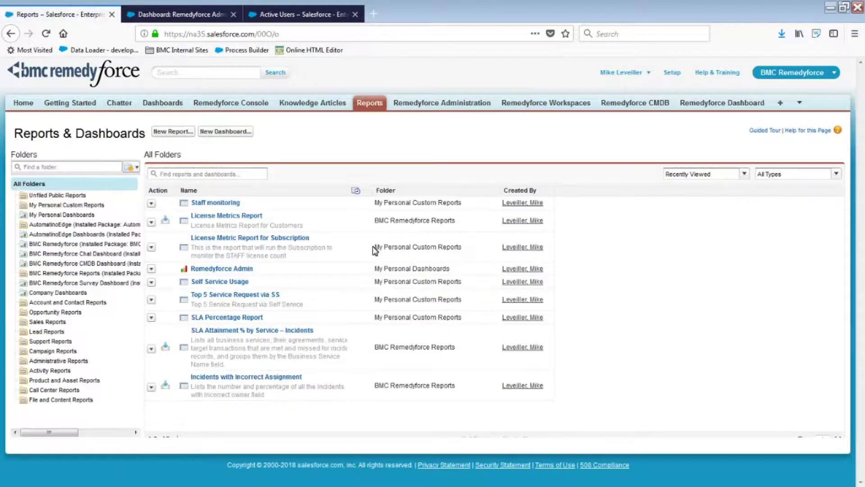
click(223, 204)
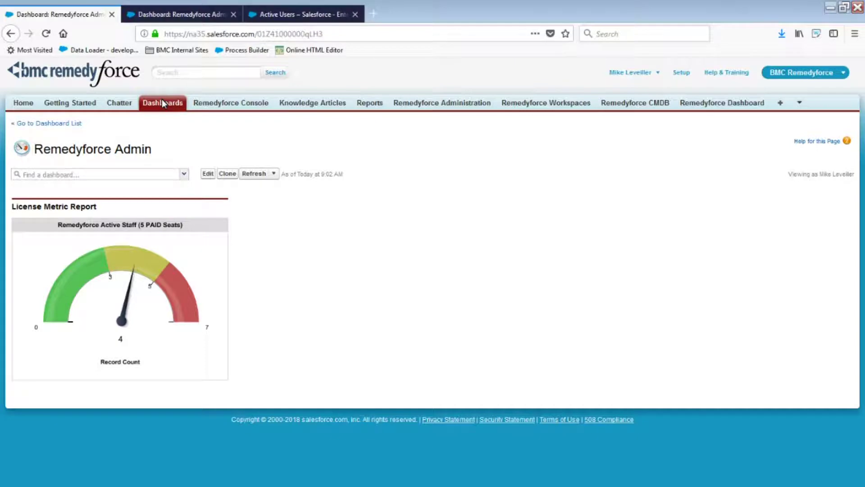
Edit the Remedyforce Admin dashboard, make the second column wide and add a gauge to it
click(209, 175)
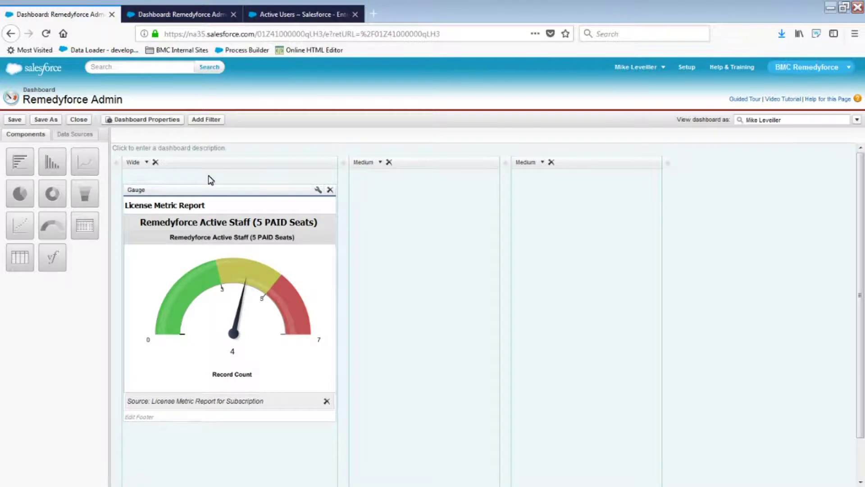
click(379, 163)
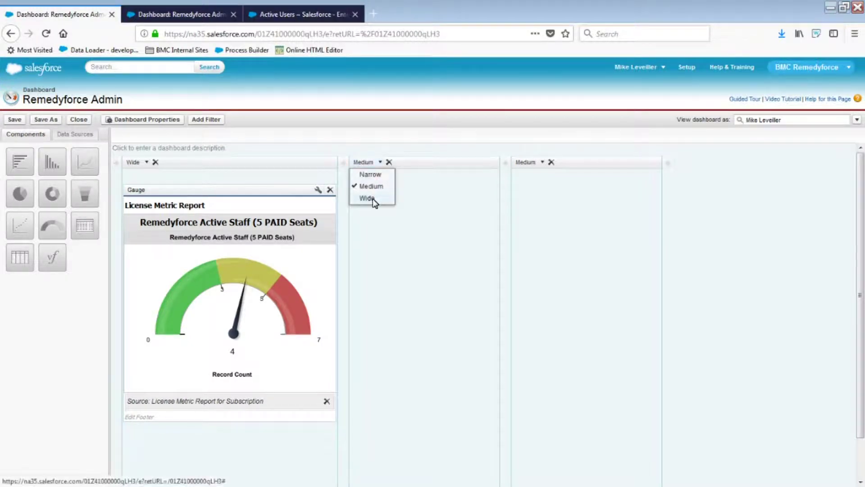
click(373, 198)
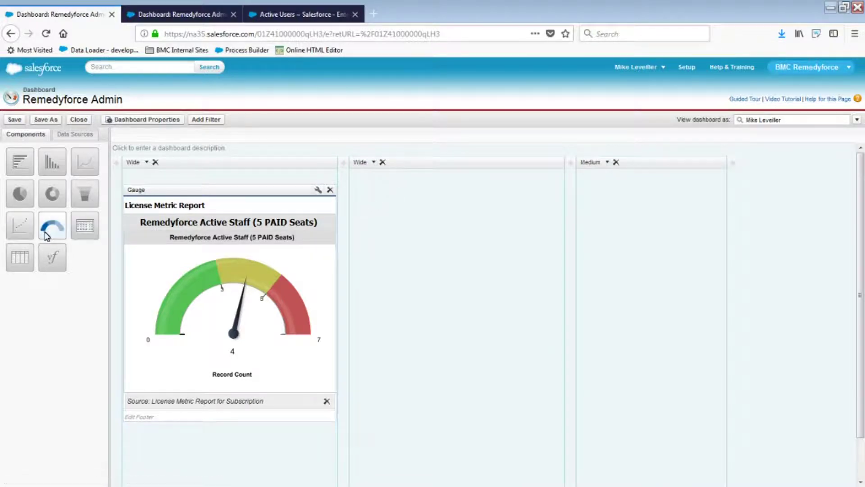
drag(52, 226, 408, 292)
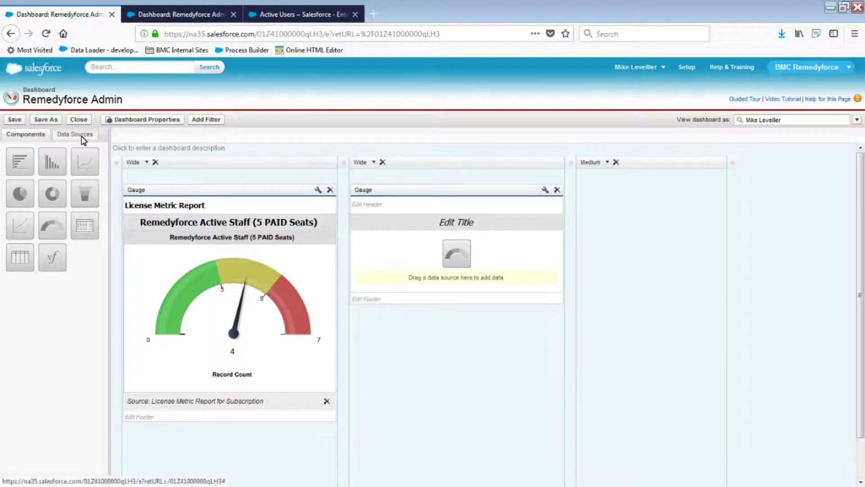
Attach the Staff monitoring report to the gauge, then close the dashboard without saving after the error
click(83, 136)
click(27, 167)
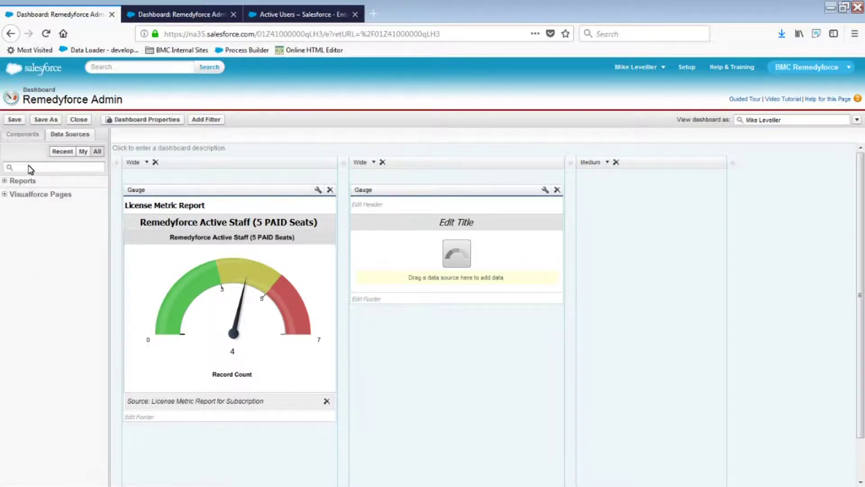
text(staff)
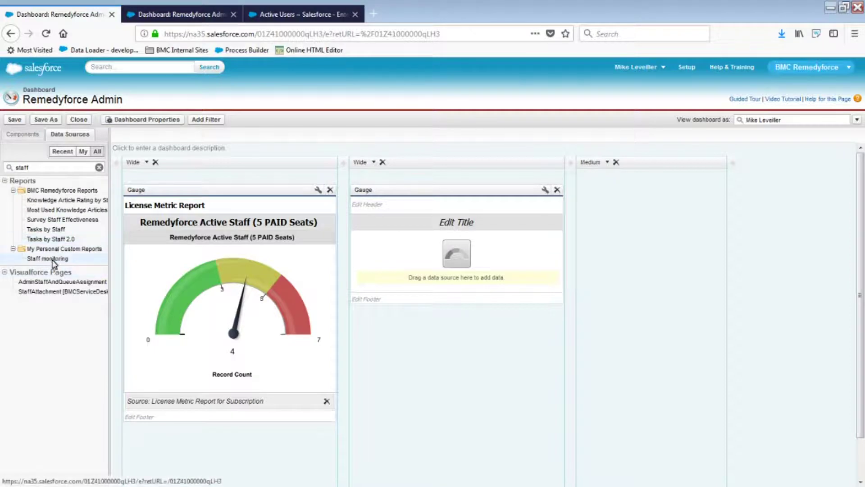
drag(56, 259, 383, 268)
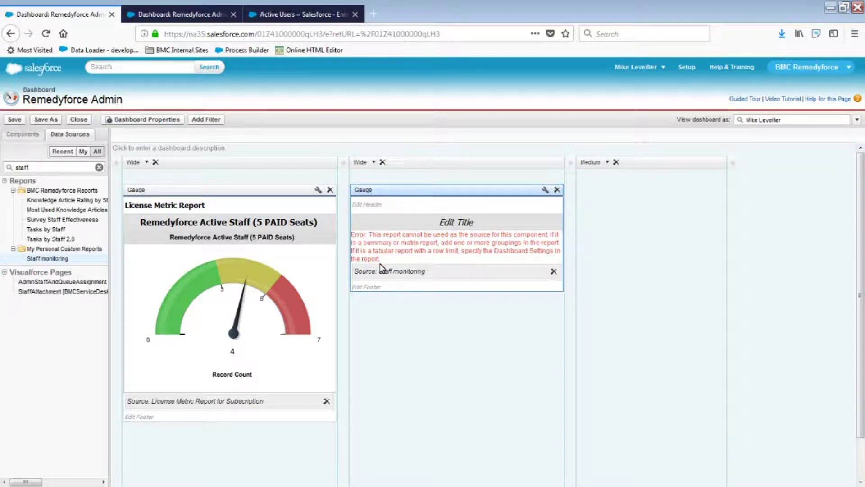
click(78, 119)
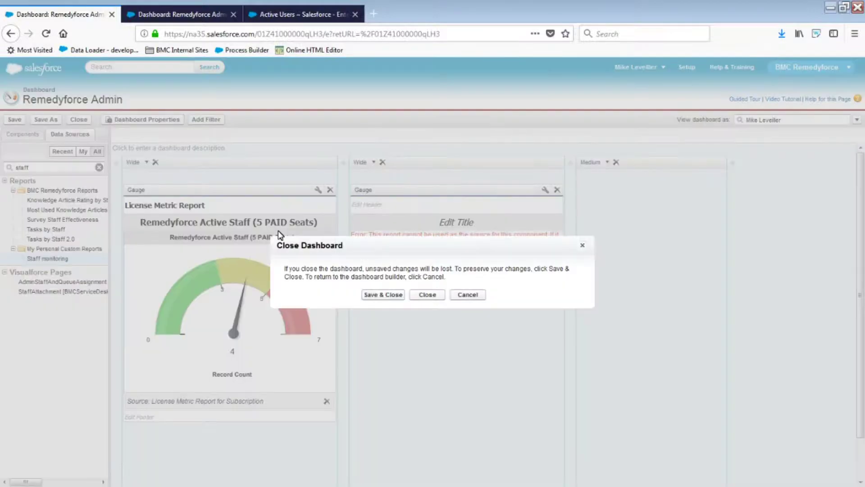
click(420, 295)
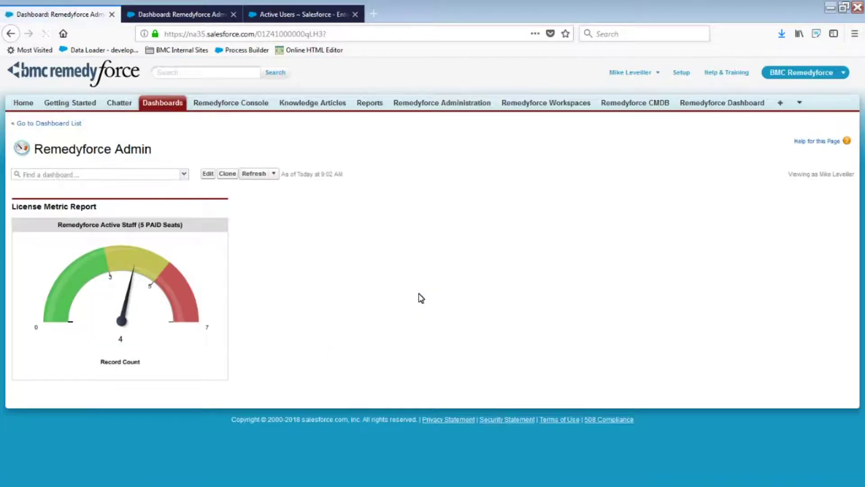
Group the Staff monitoring report rows by ServiceDesk Staff, save and close it, then edit the Admin dashboard again
click(373, 104)
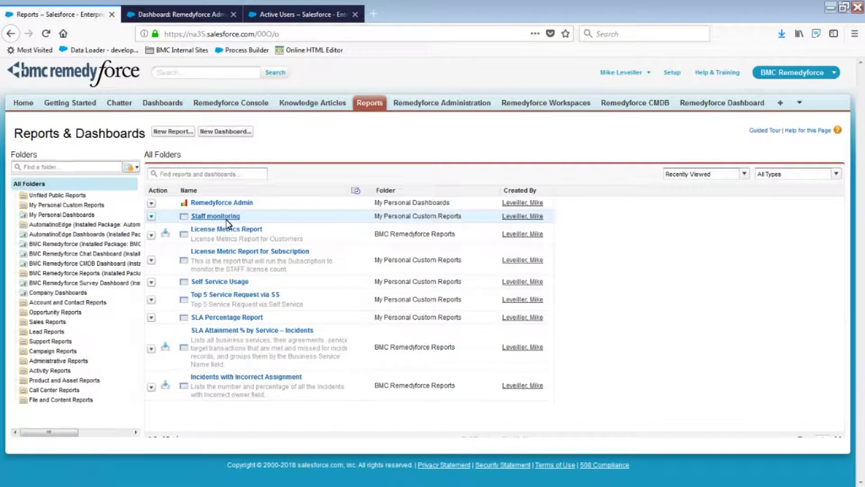
click(227, 220)
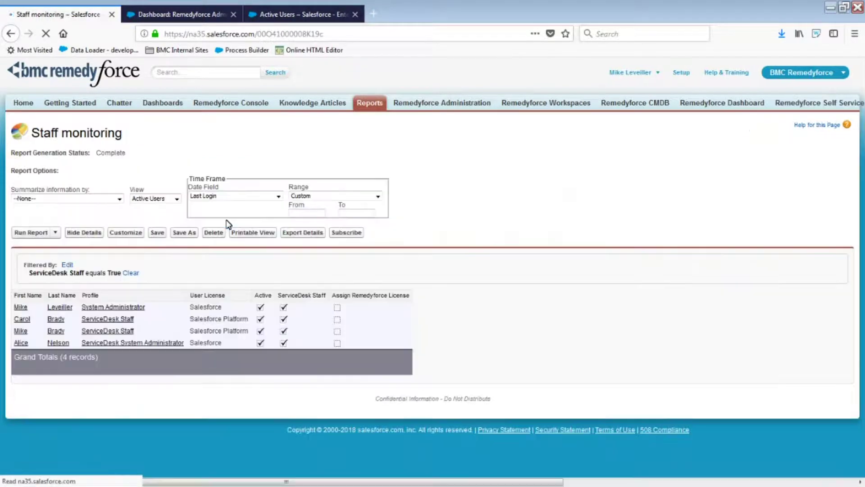
click(124, 233)
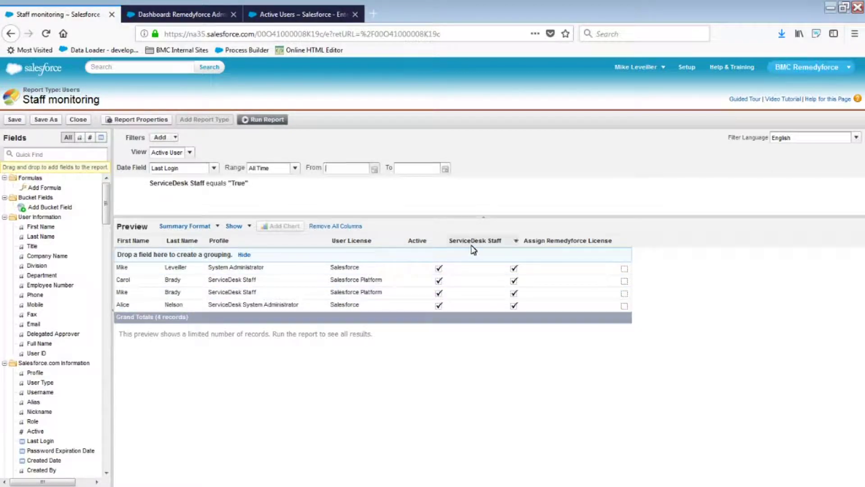
drag(466, 244, 468, 262)
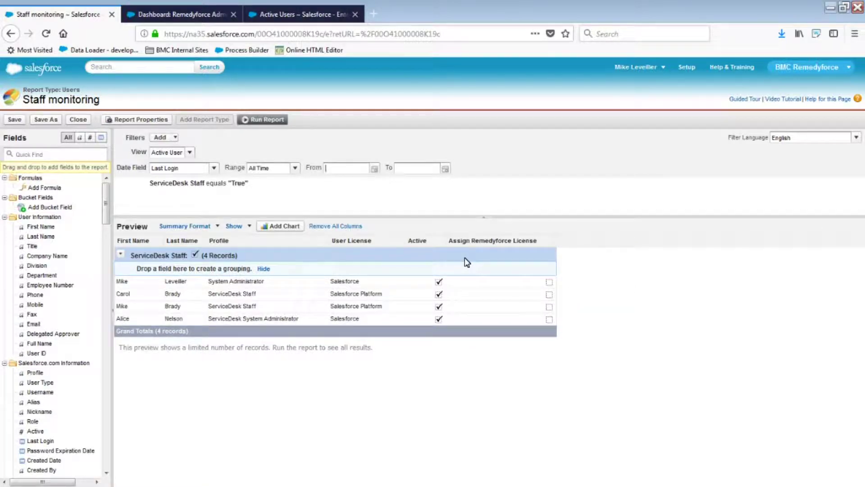
click(12, 120)
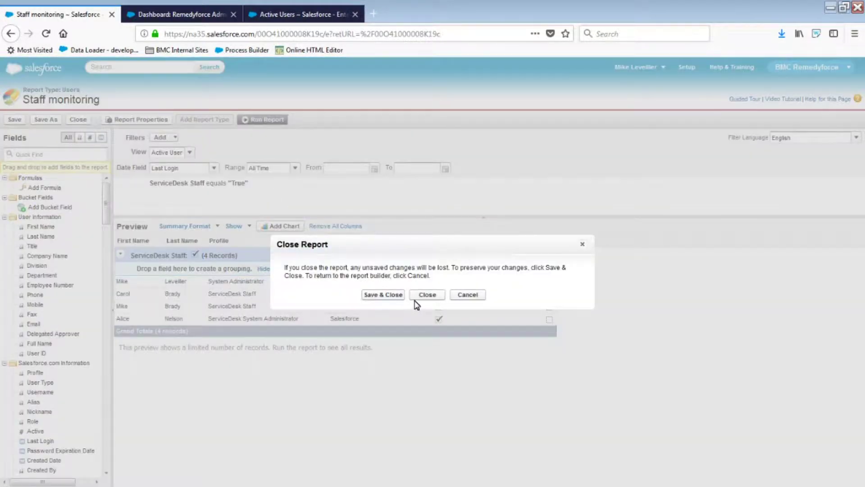
click(424, 293)
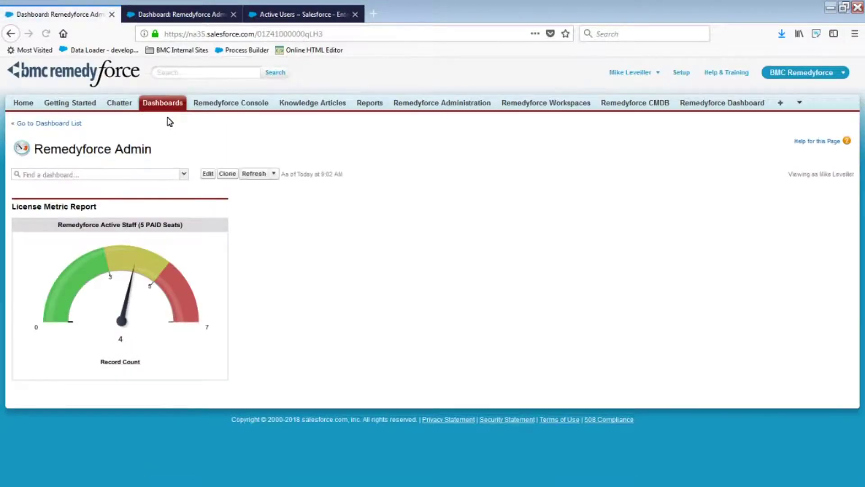
click(208, 174)
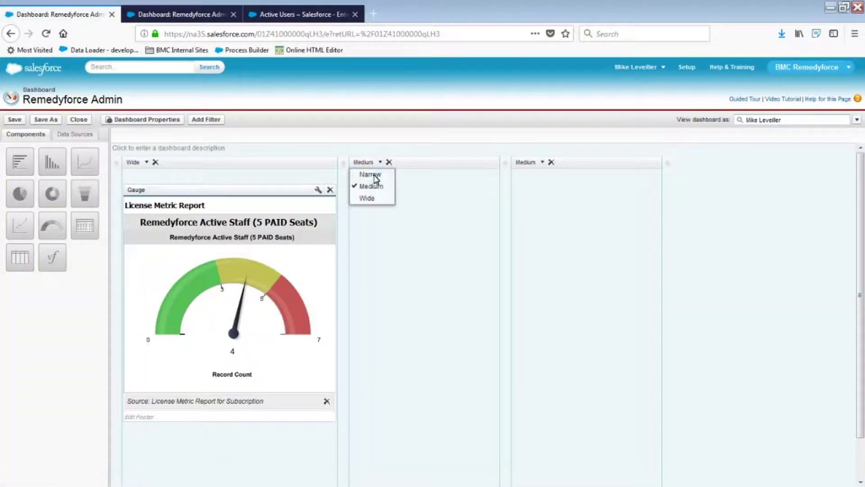
Set the second dashboard column to Wide and drop an empty Gauge component into it
click(367, 199)
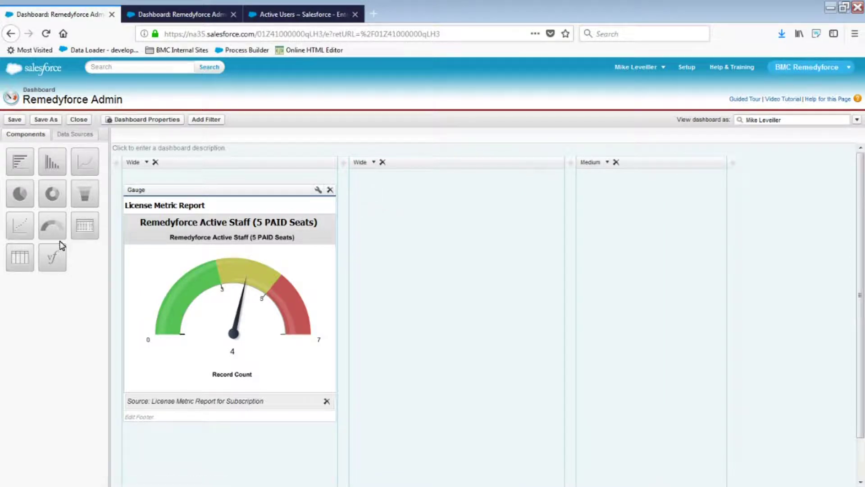
drag(59, 240, 360, 273)
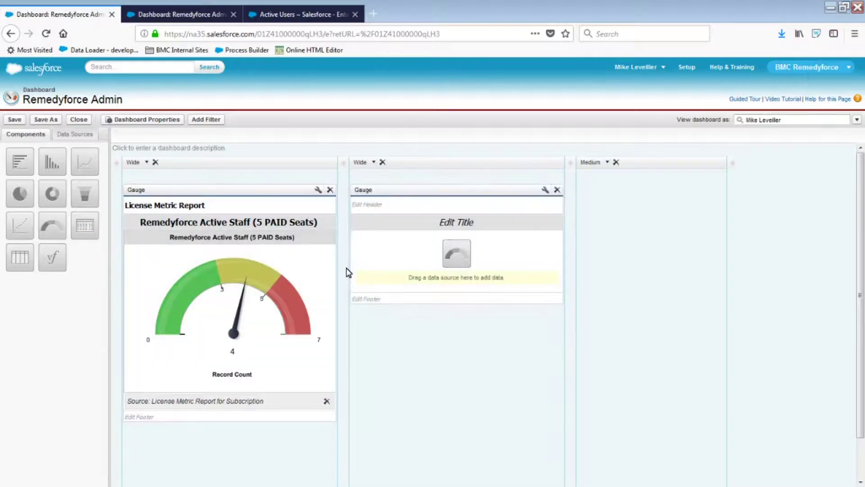
Find the Staff monitoring data source, drop it on the new gauge, and open its Component Editor
click(76, 135)
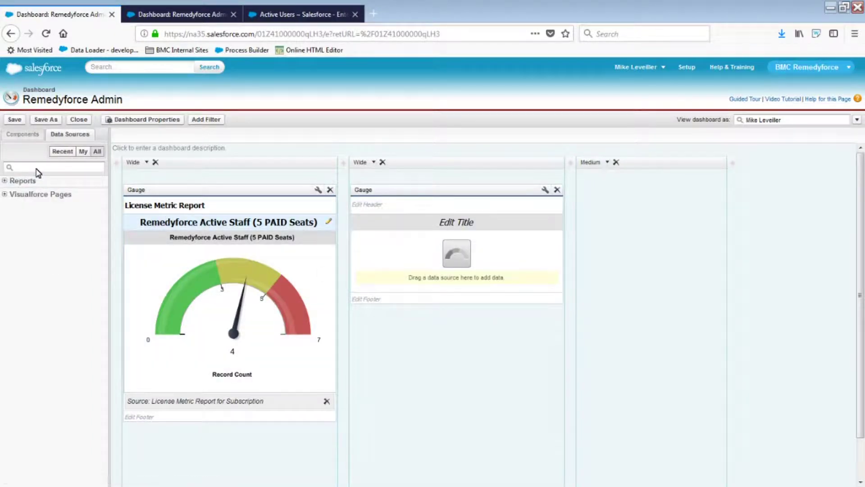
click(36, 169)
text(staff)
drag(43, 259, 373, 261)
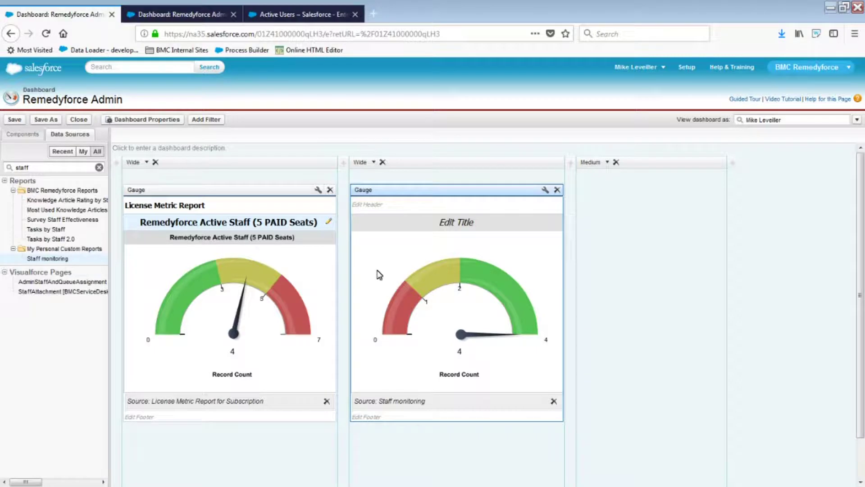
click(545, 190)
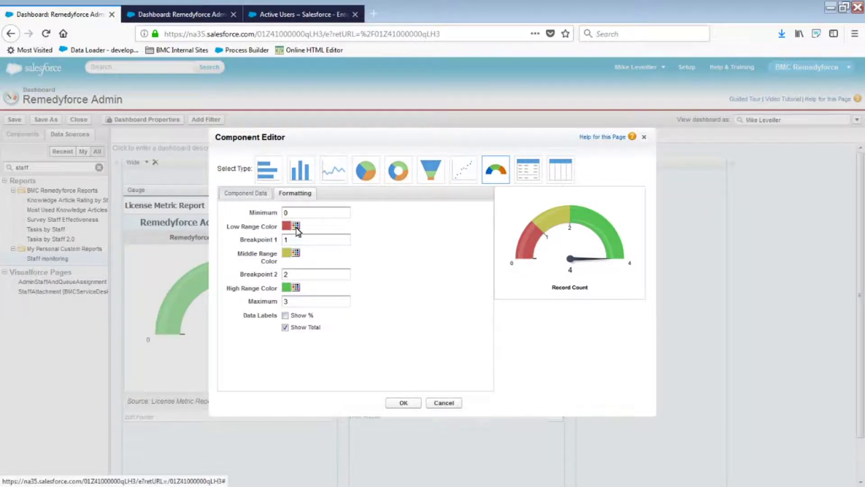
Format the gauge with a green low range and red high range, maximum 7, and breakpoints 3 and 5
click(296, 227)
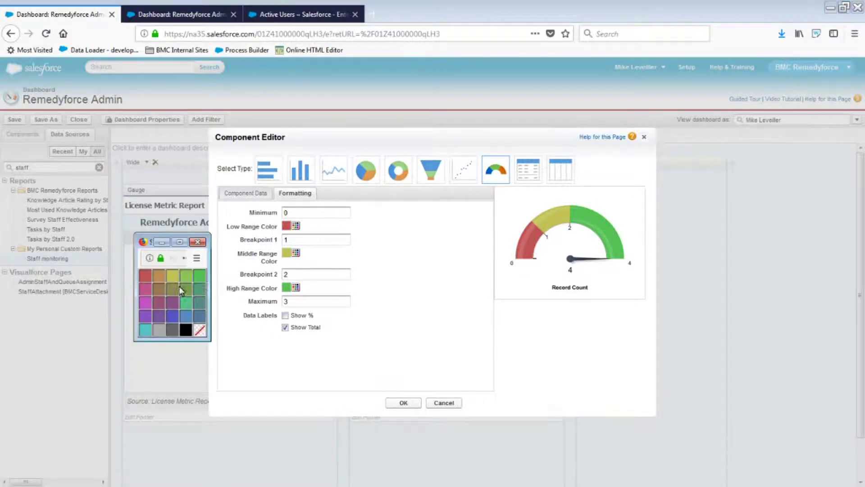
click(200, 276)
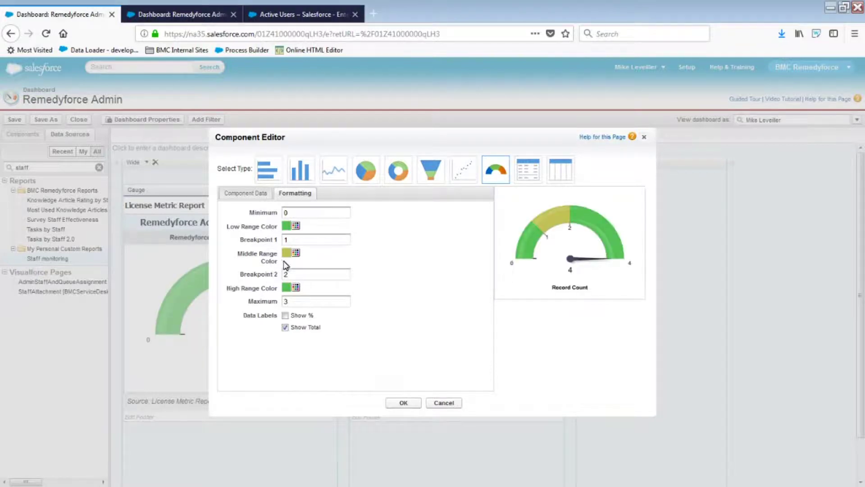
click(296, 287)
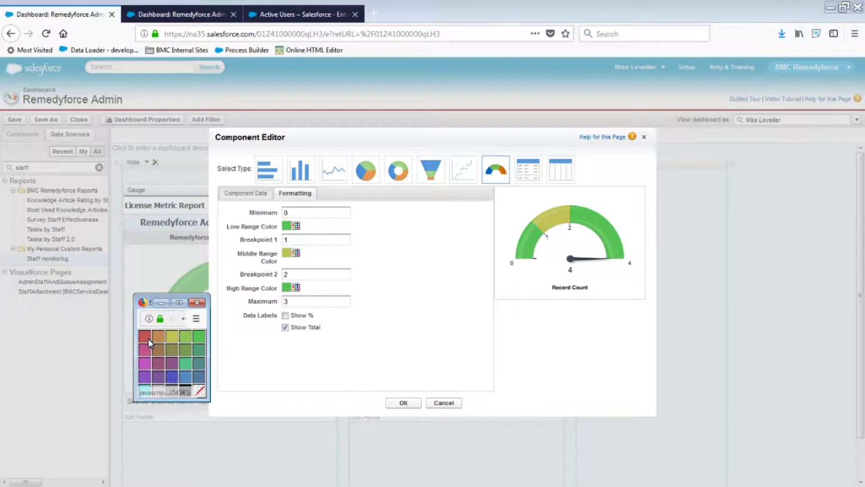
click(149, 340)
drag(309, 303, 247, 305)
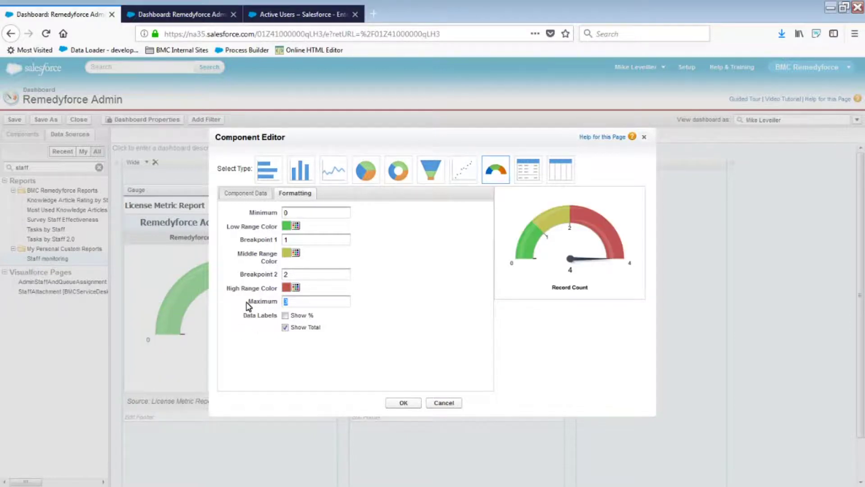
text(7)
drag(294, 275, 271, 276)
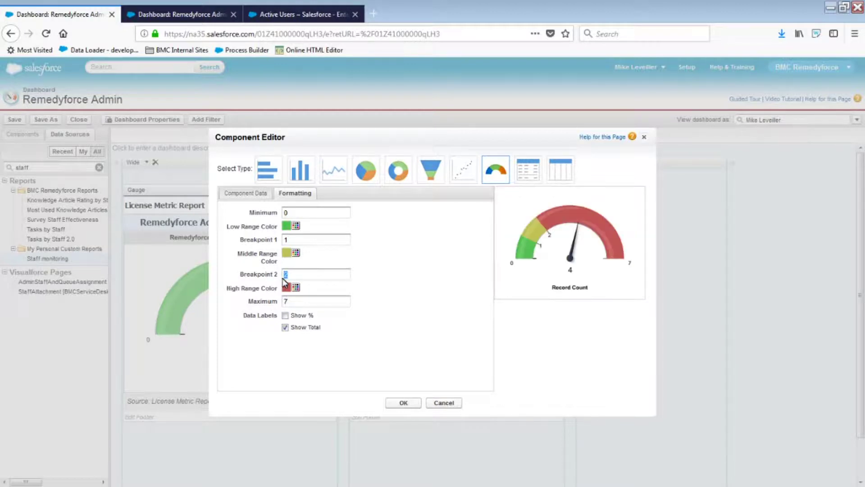
text(5)
drag(298, 242, 272, 241)
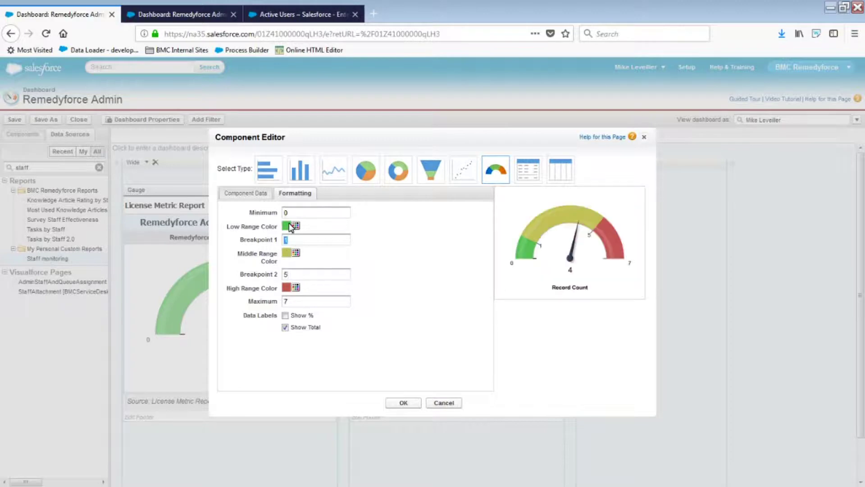
text(3)
click(404, 405)
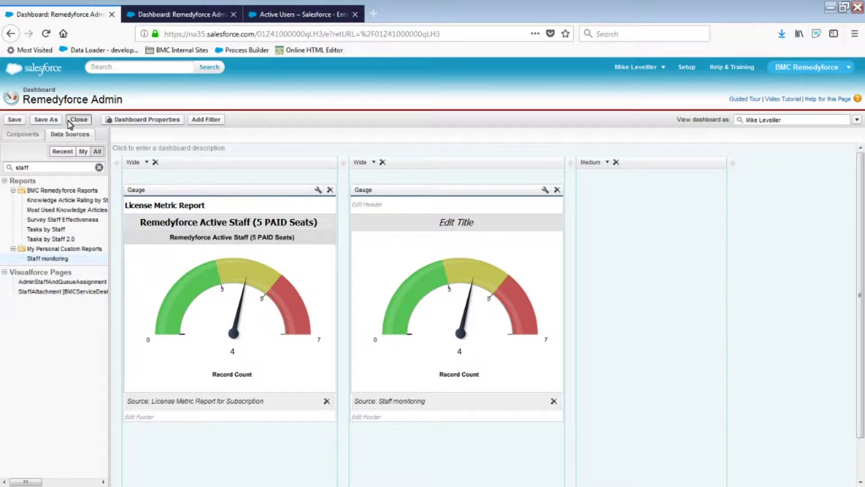
click(69, 122)
Leave the dashboard unsaved, open the Staff monitoring report from Reports, and start subscribing to it
click(433, 297)
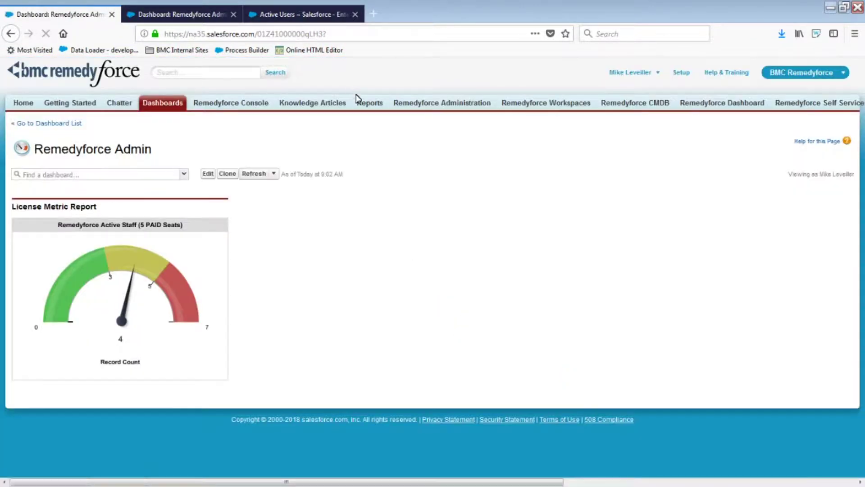
click(368, 104)
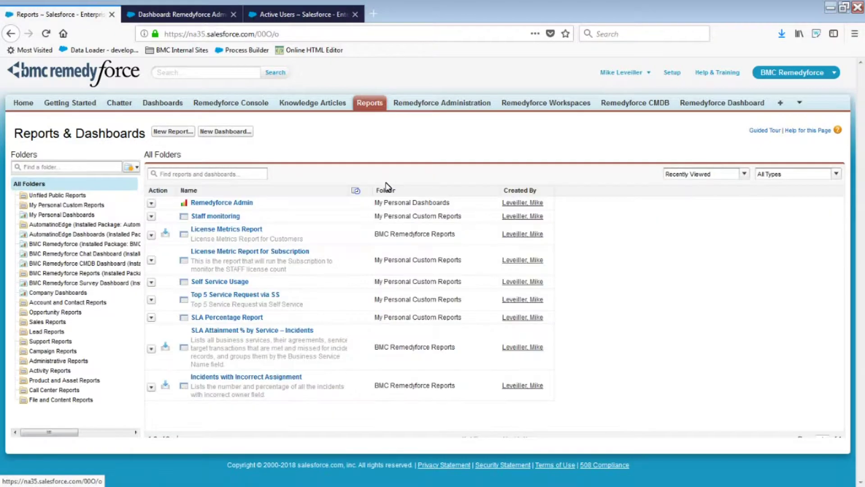
click(231, 217)
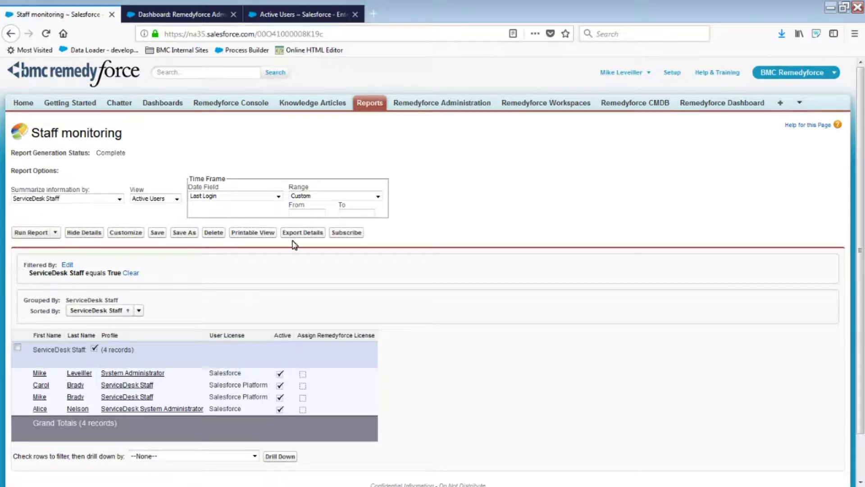
click(356, 236)
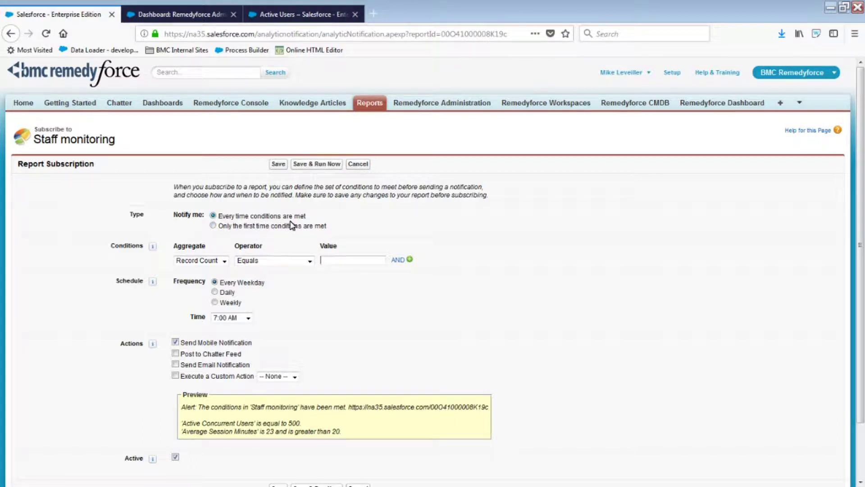
Switch Notify me to 'Only the first time', then back to 'Every time conditions are met'
click(212, 226)
click(213, 216)
Set the subscription condition to Record Count Greater Than 5
click(260, 261)
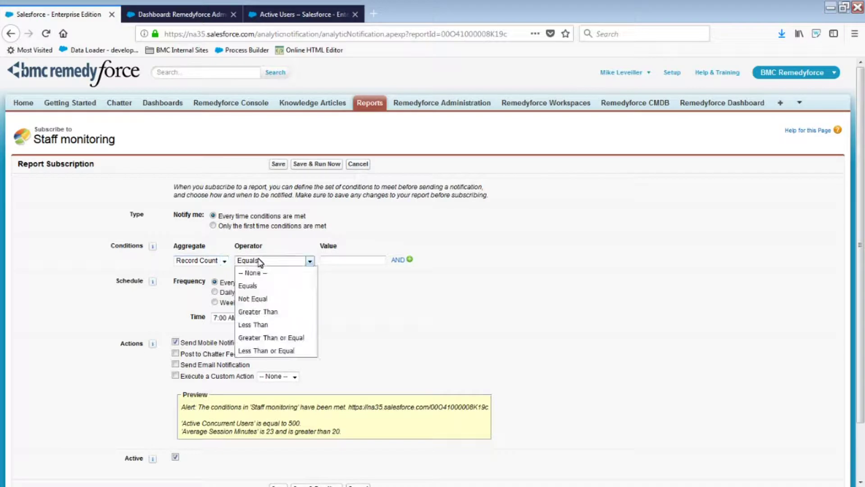
click(276, 311)
click(339, 260)
text(5)
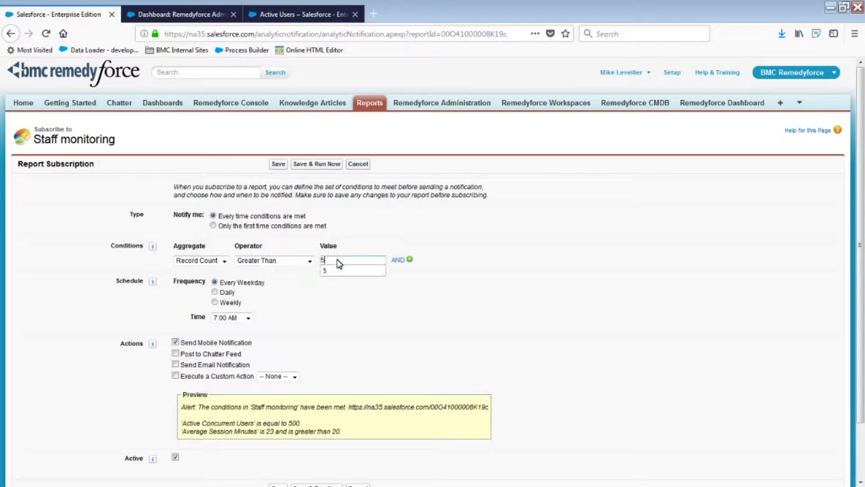
key(Escape)
Turn off mobile notification, turn on email notification, and save the subscription
click(175, 342)
click(175, 364)
scroll(401, 356, down, 3)
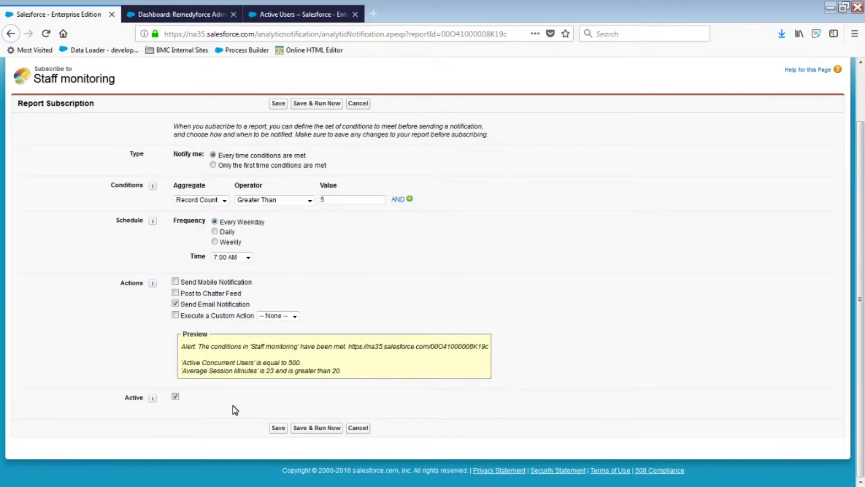
click(271, 431)
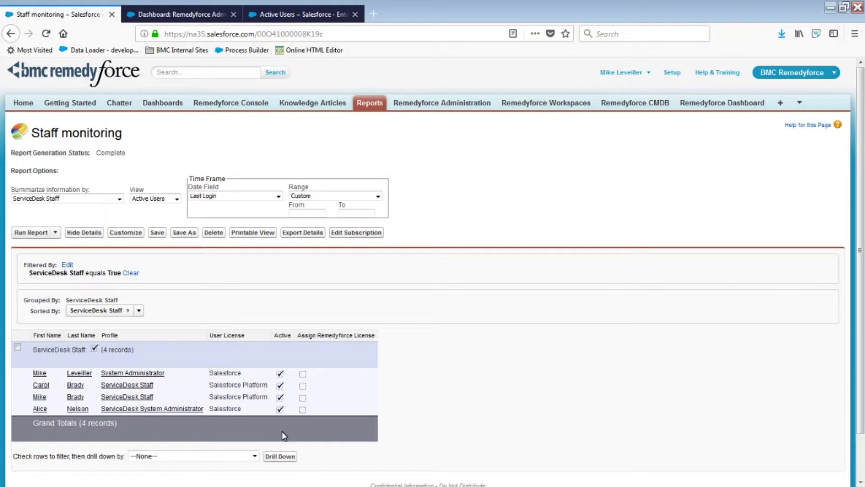
Flag the fifth active user, in IT Support, as ServiceDesk Staff and save
click(290, 15)
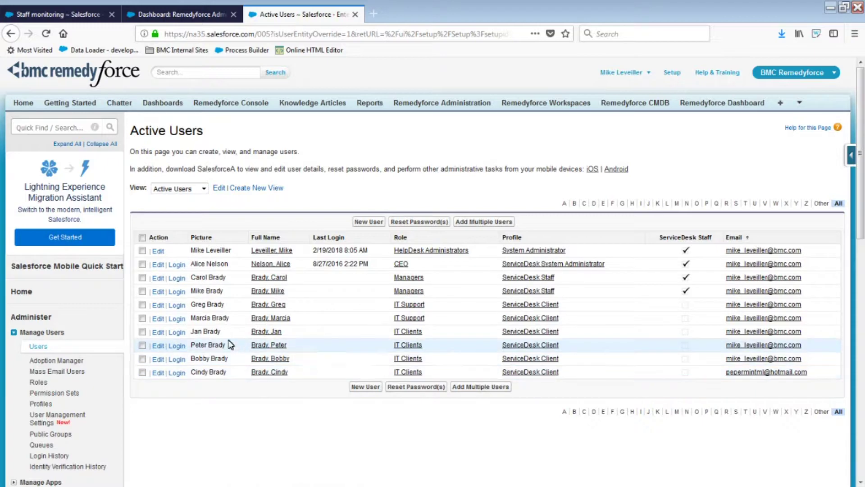
click(160, 310)
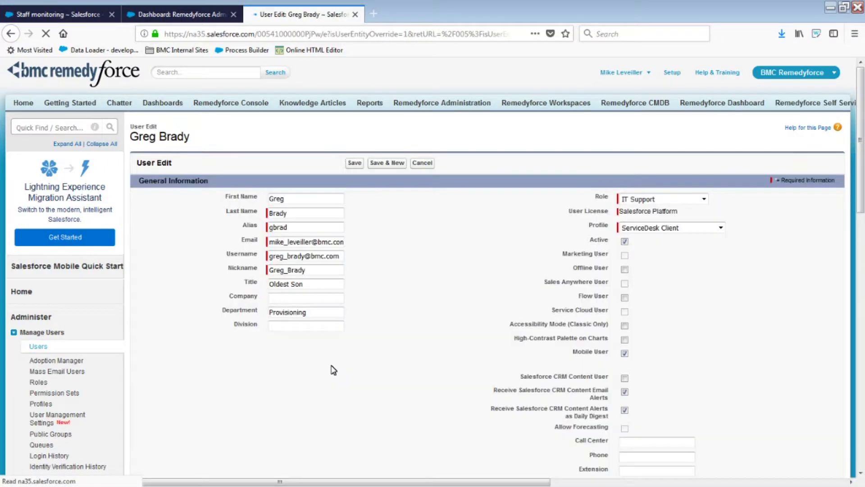
scroll(399, 351, down, 8)
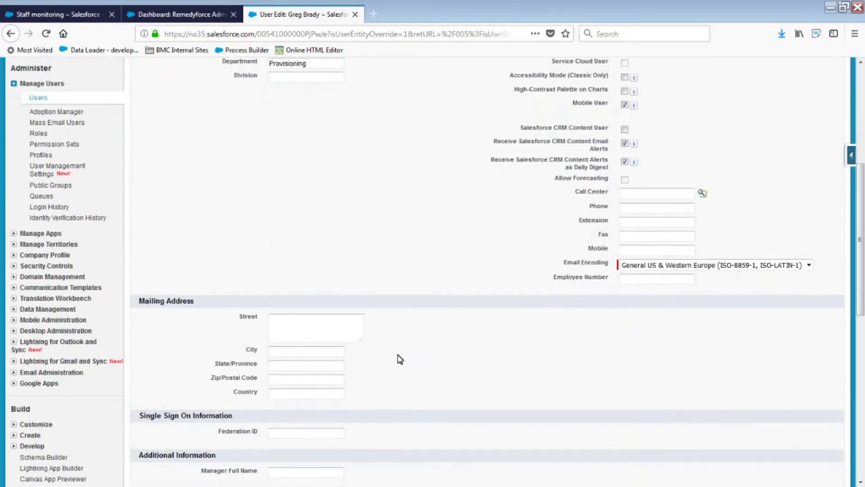
click(274, 390)
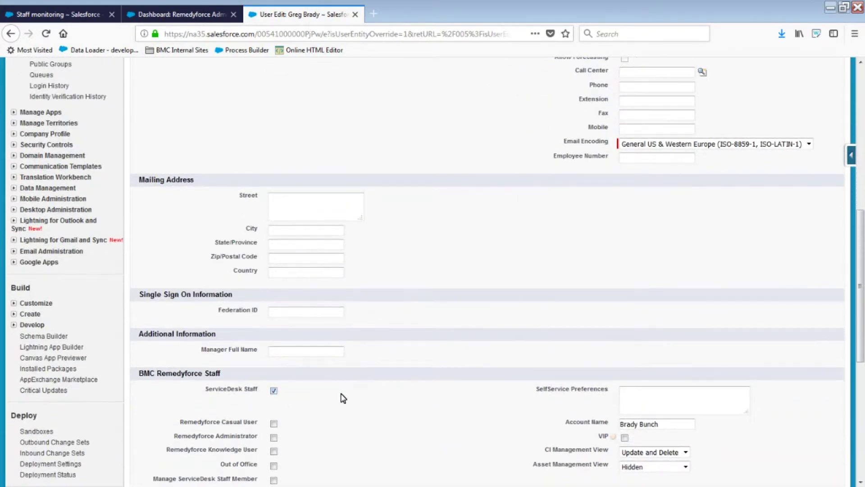
scroll(343, 392, up, 9)
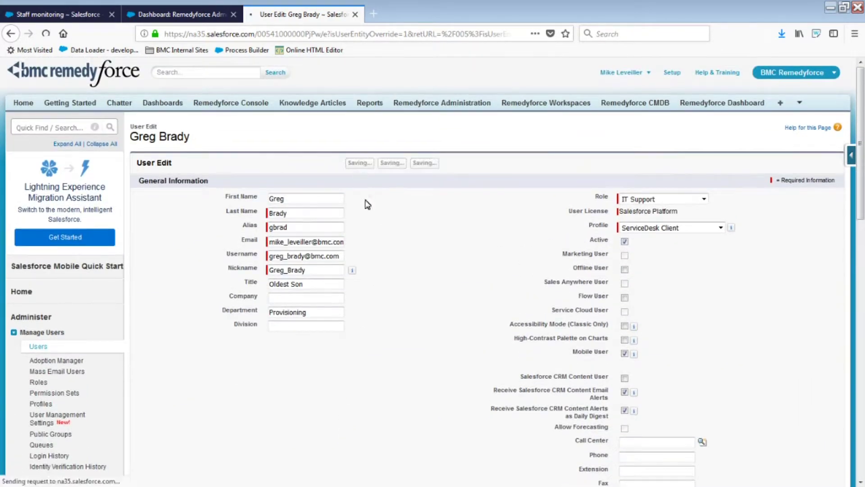
click(355, 163)
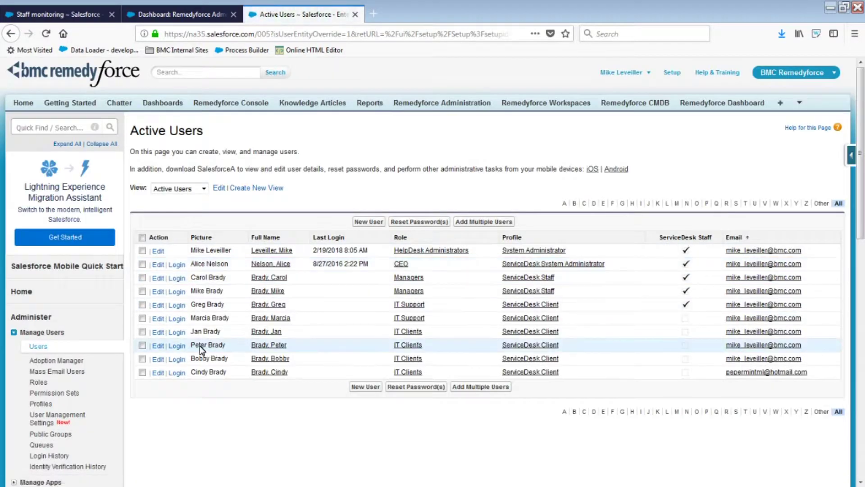
Flag the seventh active user, in IT Clients, as ServiceDesk Staff and save
click(160, 336)
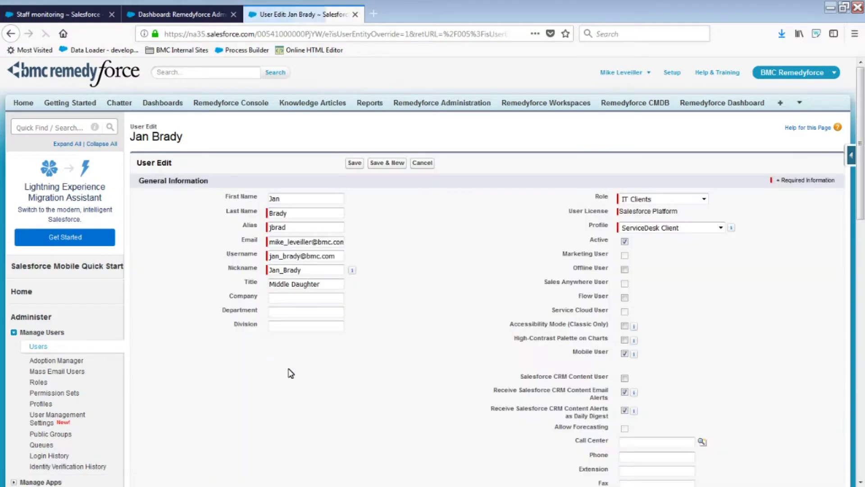
scroll(291, 373, down, 8)
scroll(286, 367, down, 2)
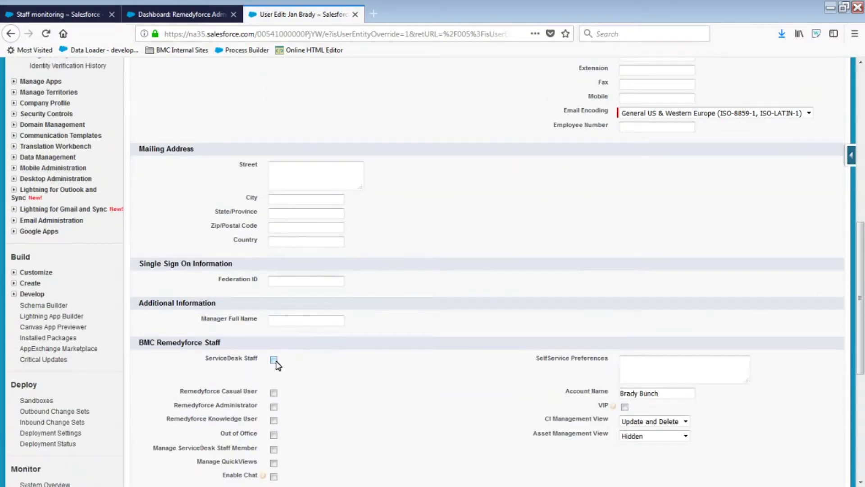
click(274, 359)
scroll(376, 358, up, 2)
scroll(381, 338, up, 9)
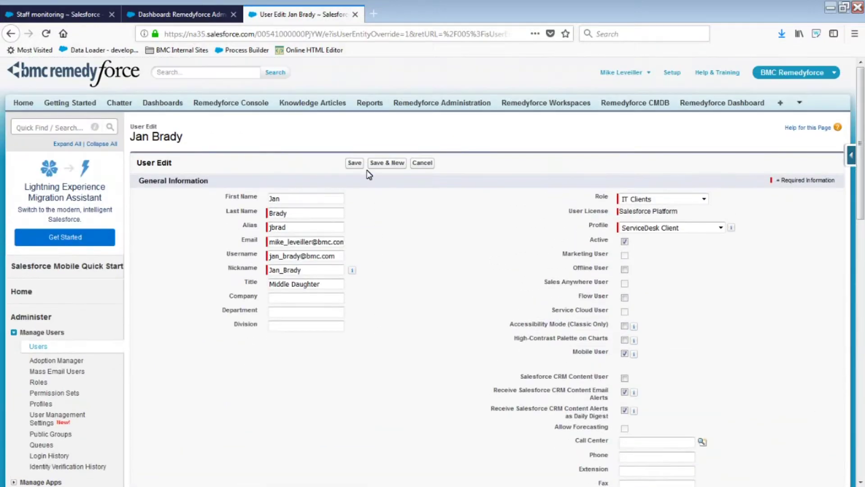
click(359, 163)
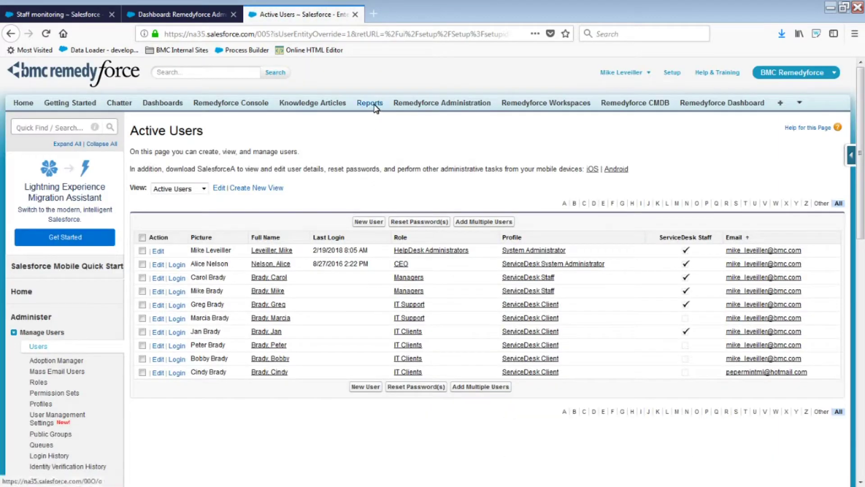
click(373, 103)
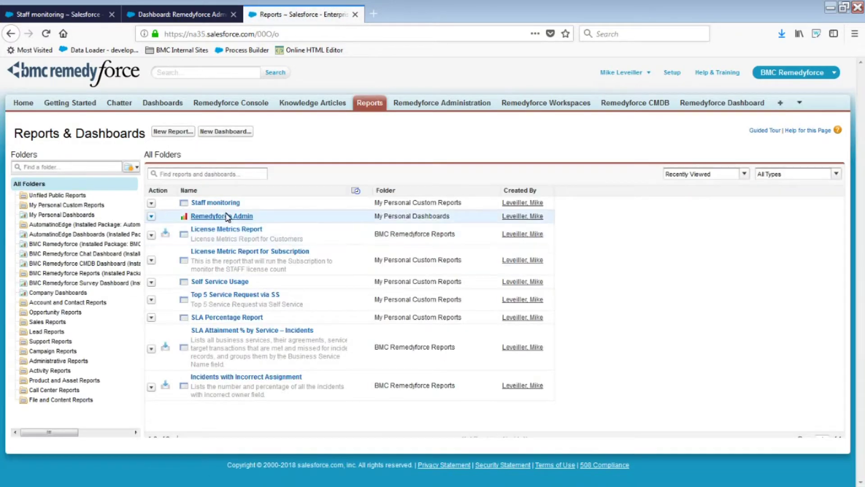
Reopen the Staff monitoring report, now with 6 records, and its subscription settings
click(228, 217)
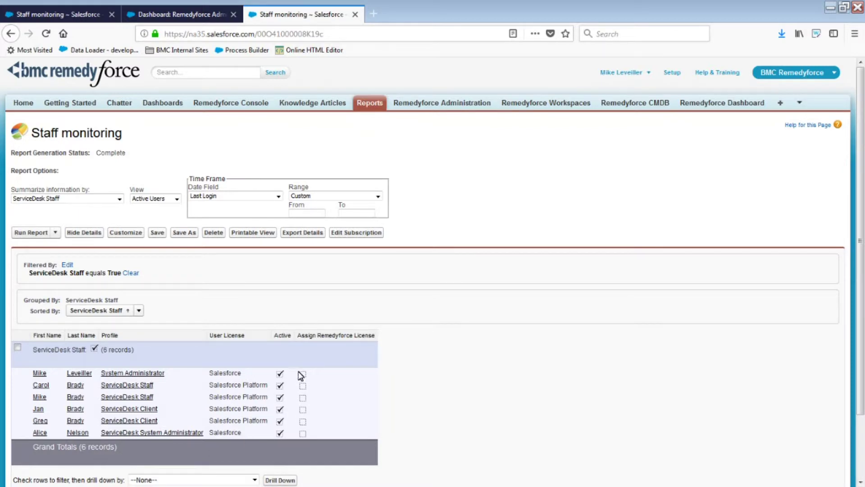
click(351, 232)
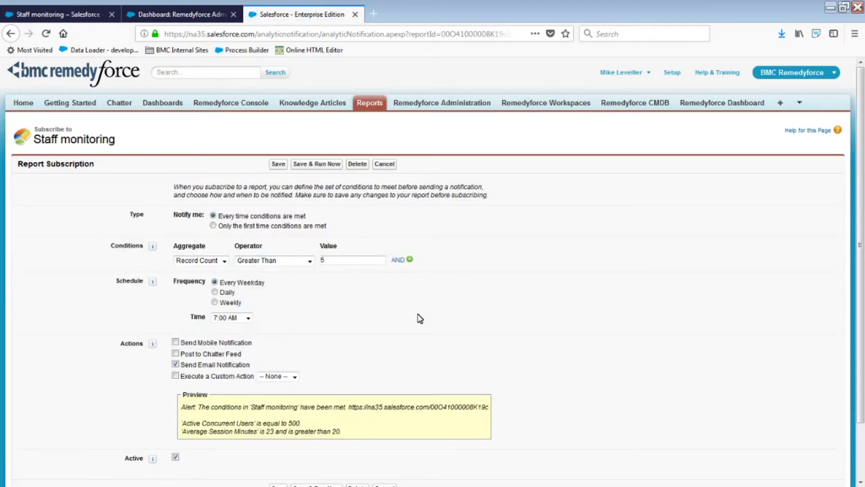
Use Save & Run Now so the staff-count alert fires against the 6 records
scroll(419, 317, down, 3)
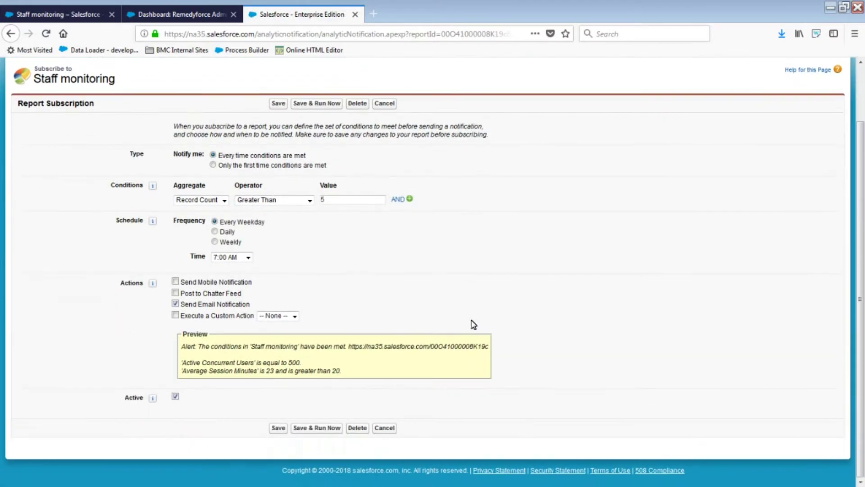
click(318, 432)
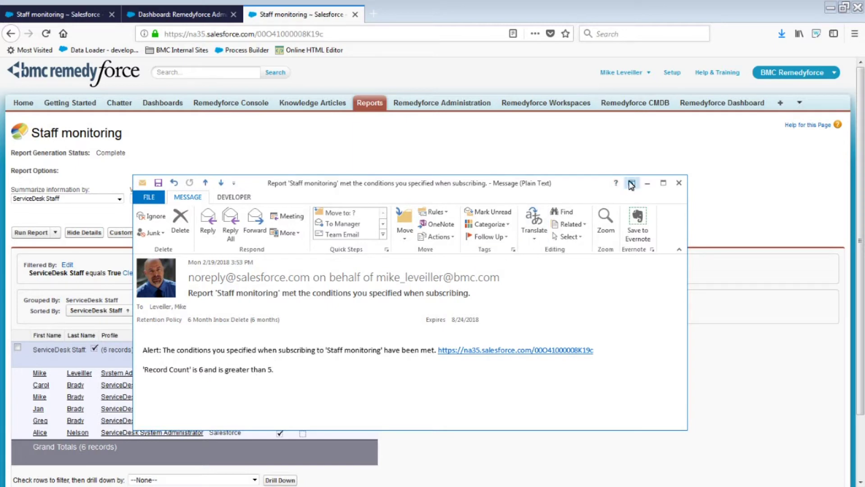
click(678, 183)
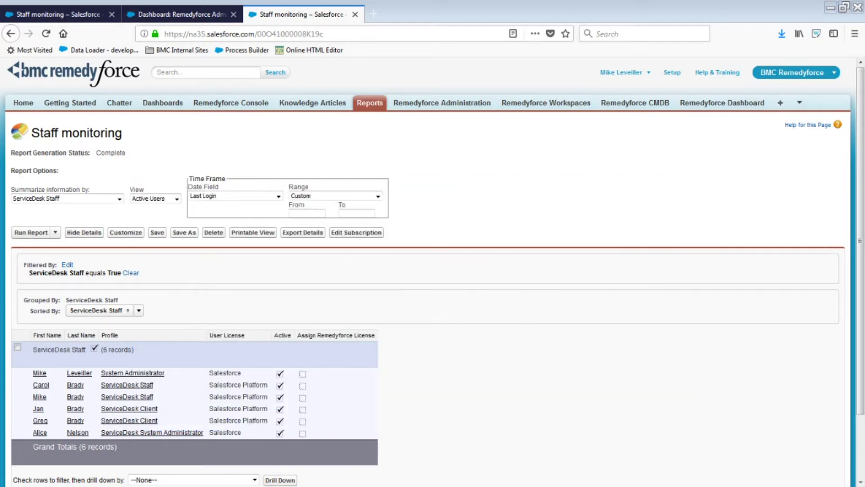